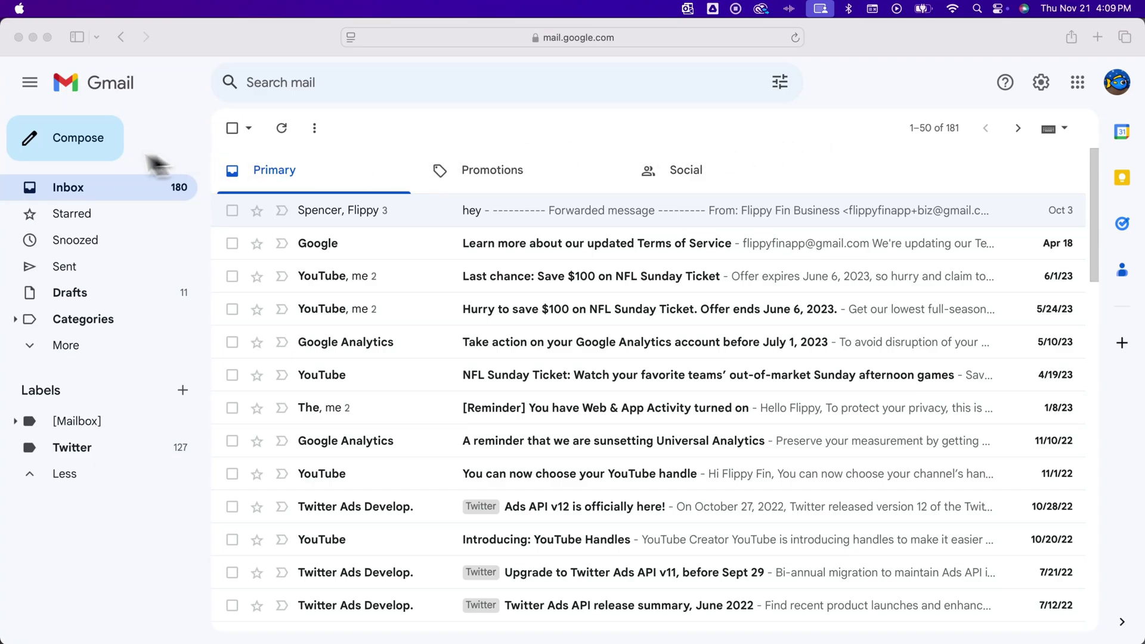
Open a blank new message and show its signature choices, currently set to No signature
click(78, 150)
click(79, 149)
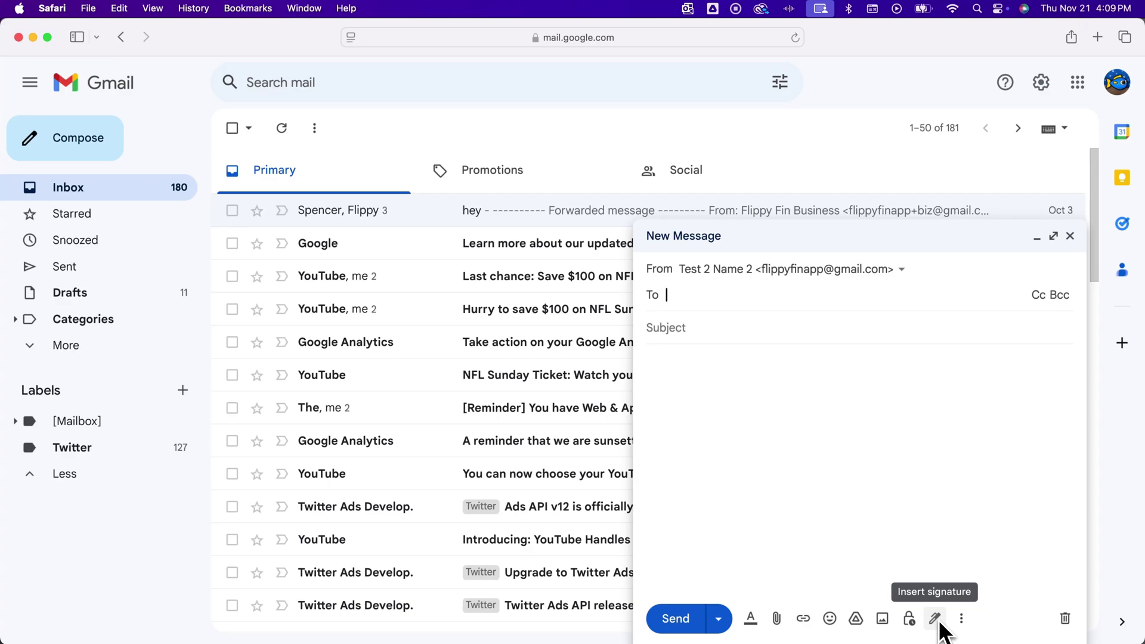
click(727, 397)
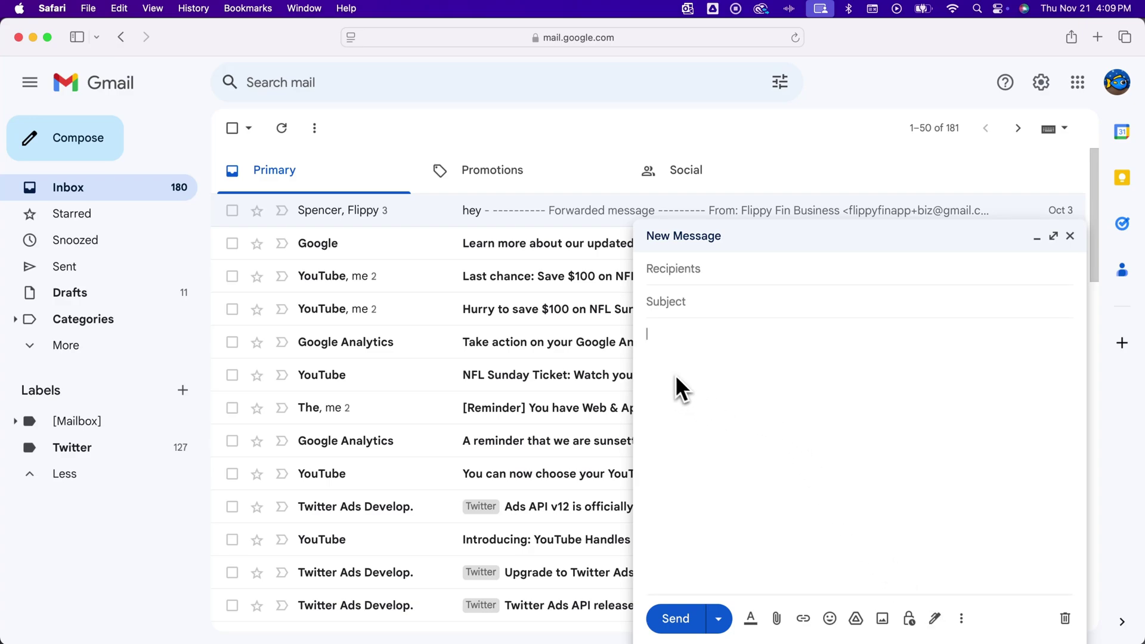
click(935, 620)
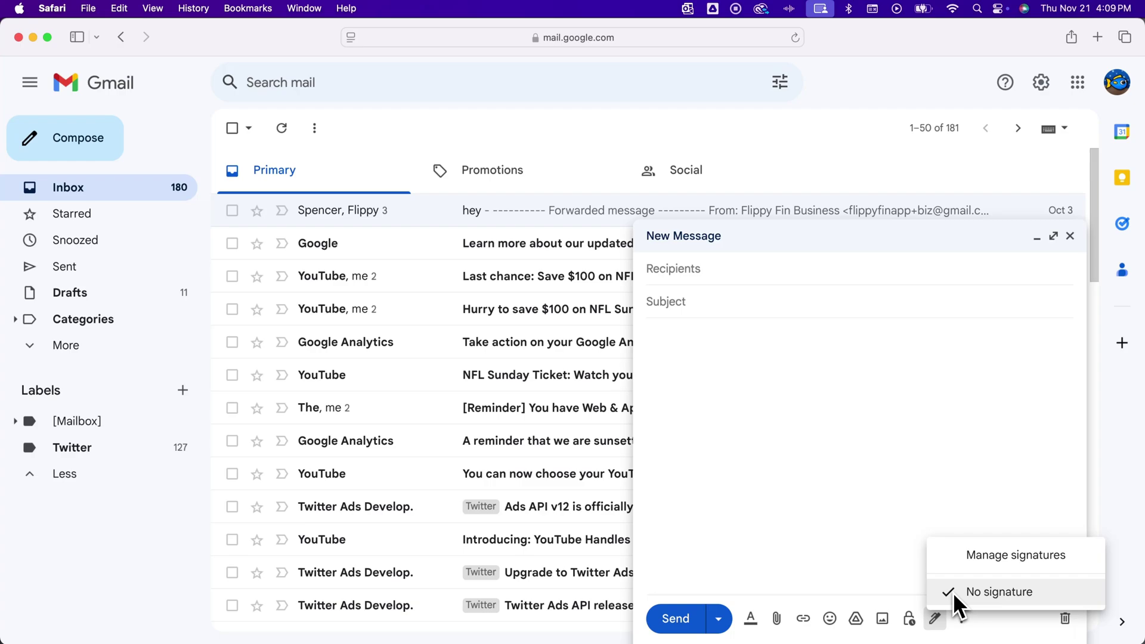
Go to Manage signatures, minimize the draft, and bring the empty Signature section into view
click(966, 556)
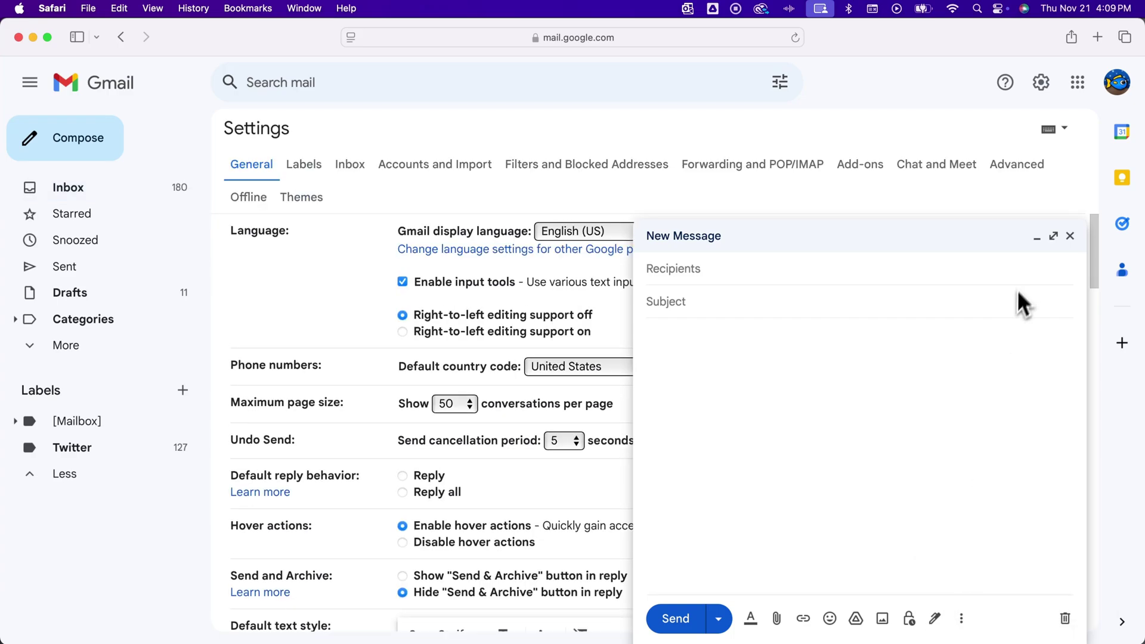
click(1037, 238)
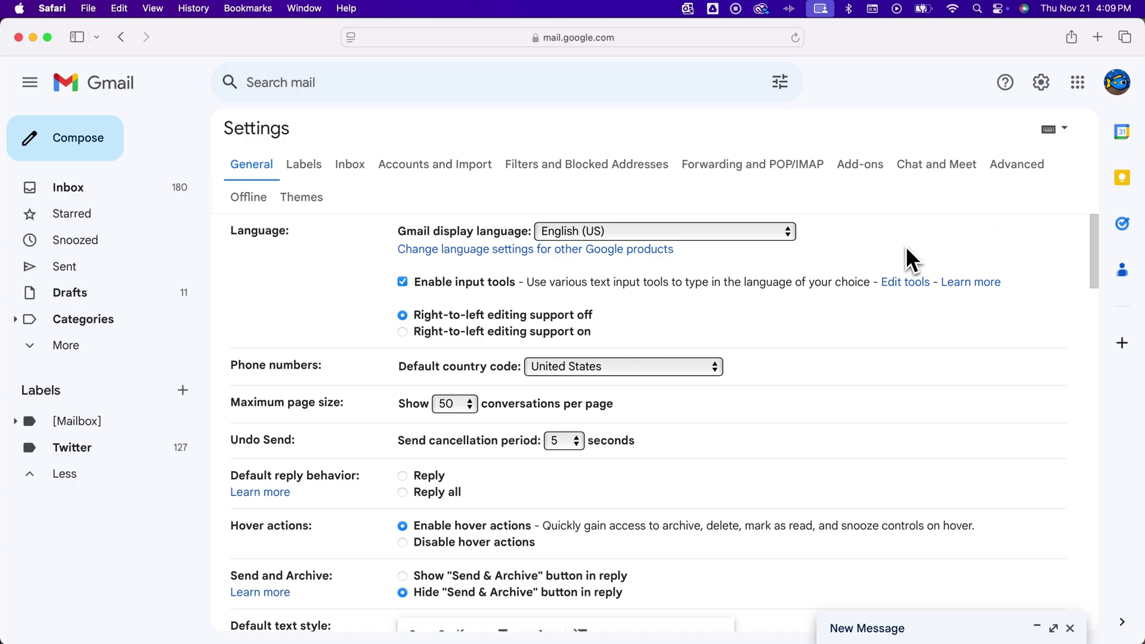
scroll(906, 247, down, 15)
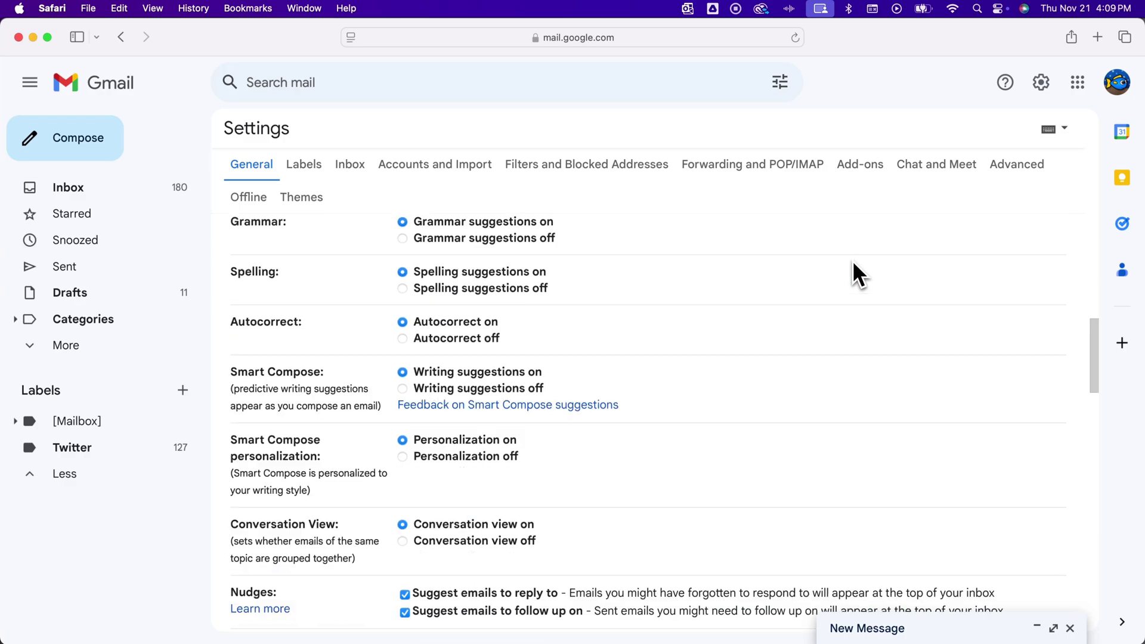
scroll(815, 281, down, 20)
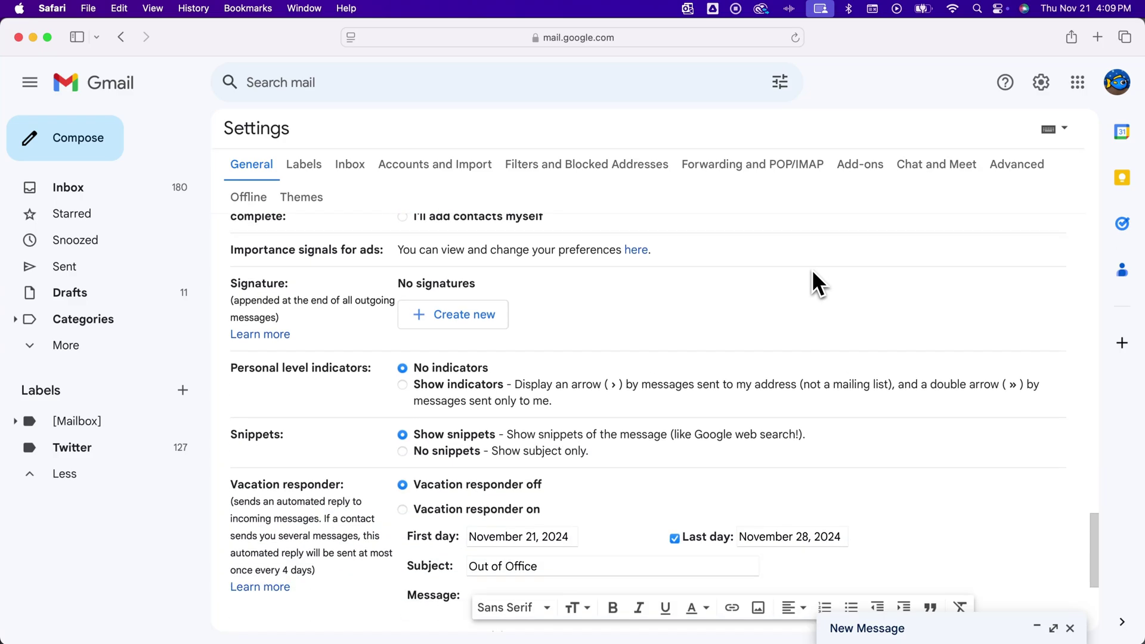
scroll(814, 281, up, 8)
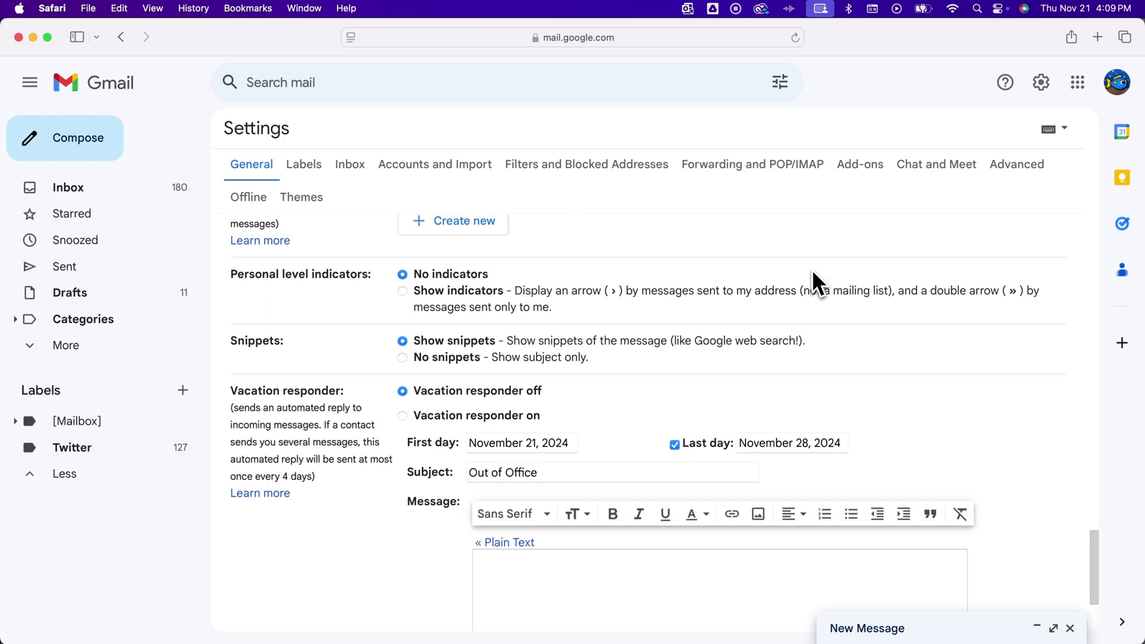
scroll(812, 277, down, 2)
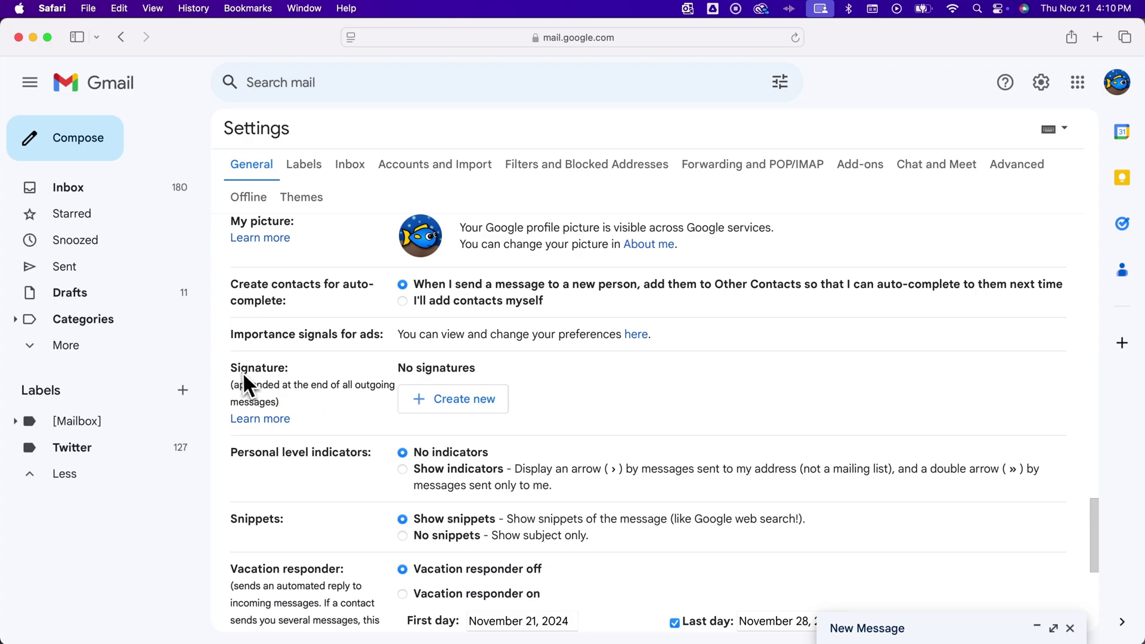
drag(237, 368, 371, 417)
click(363, 409)
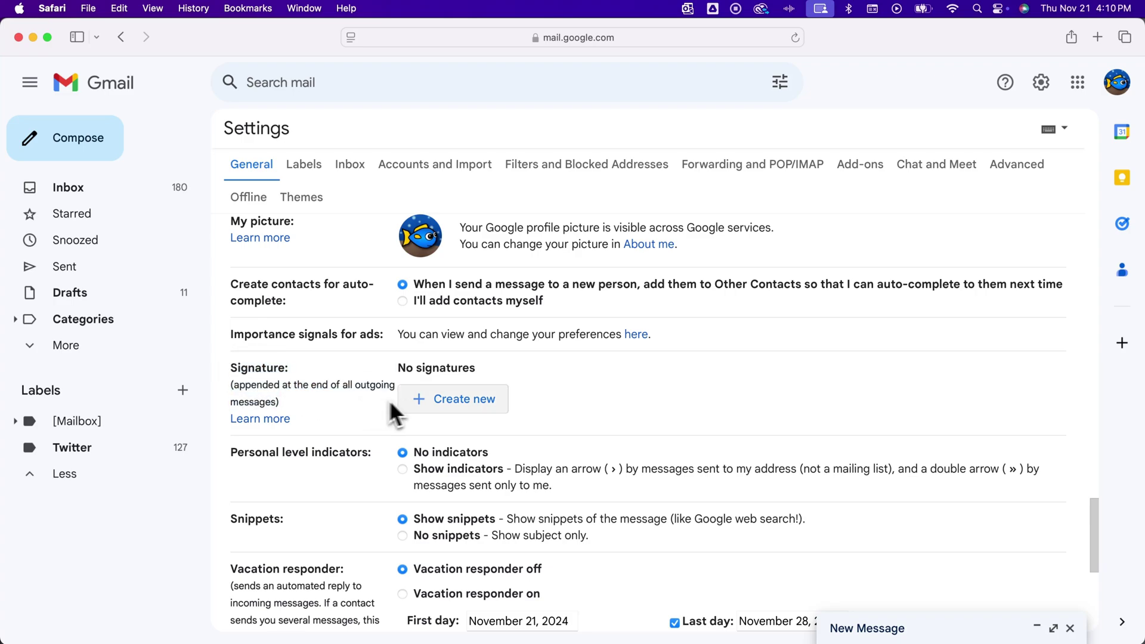
Create a new signature named 'Personal'
click(450, 399)
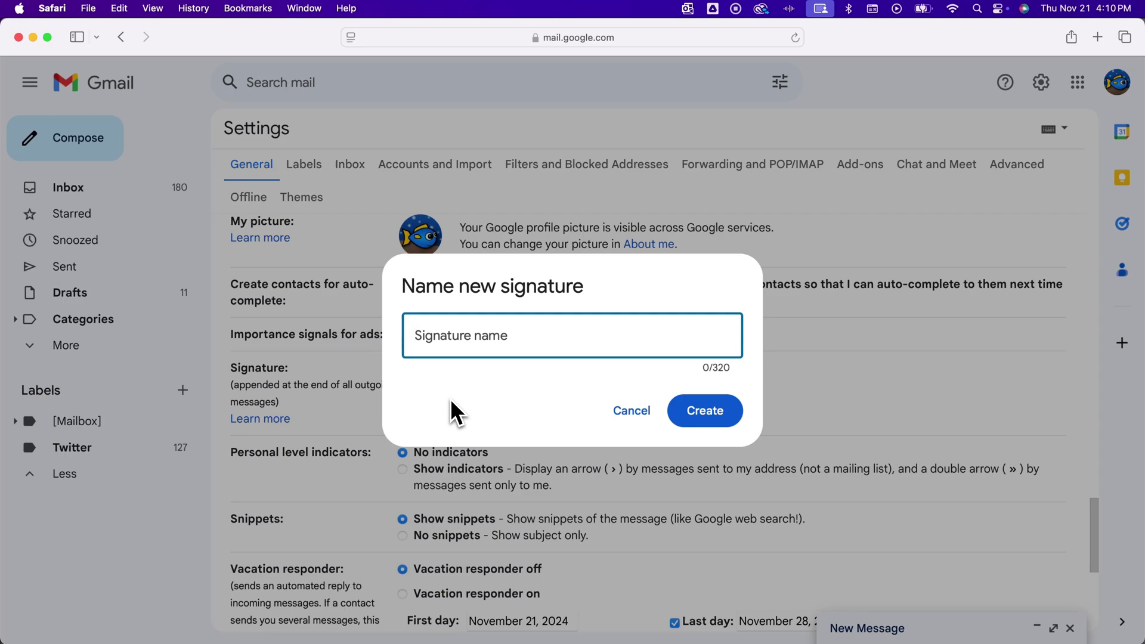
text(Personal)
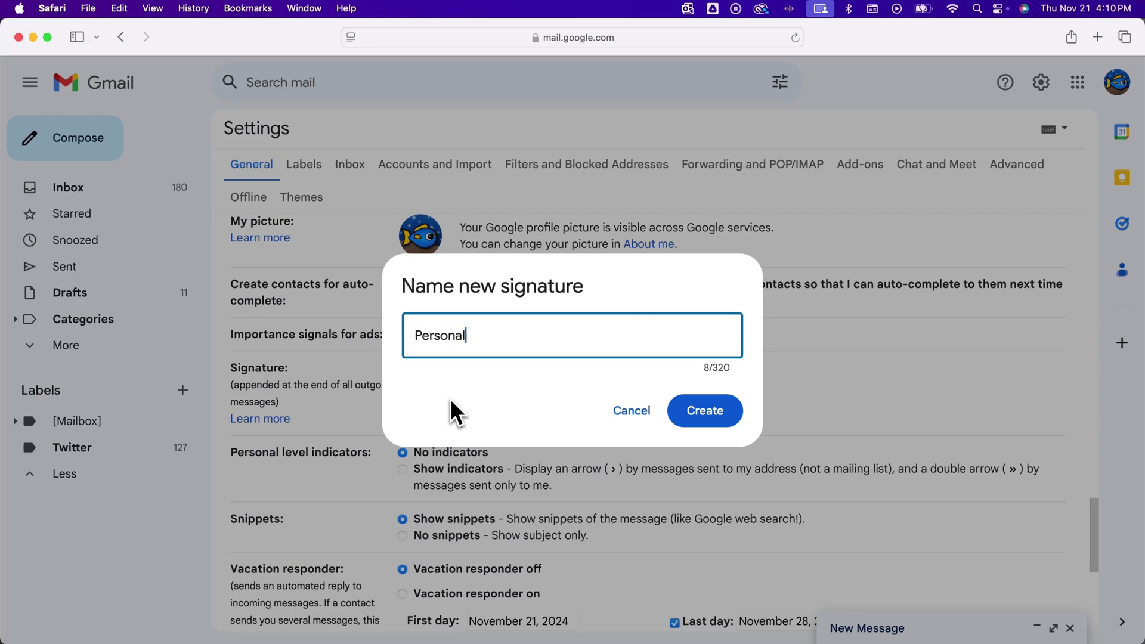
click(698, 405)
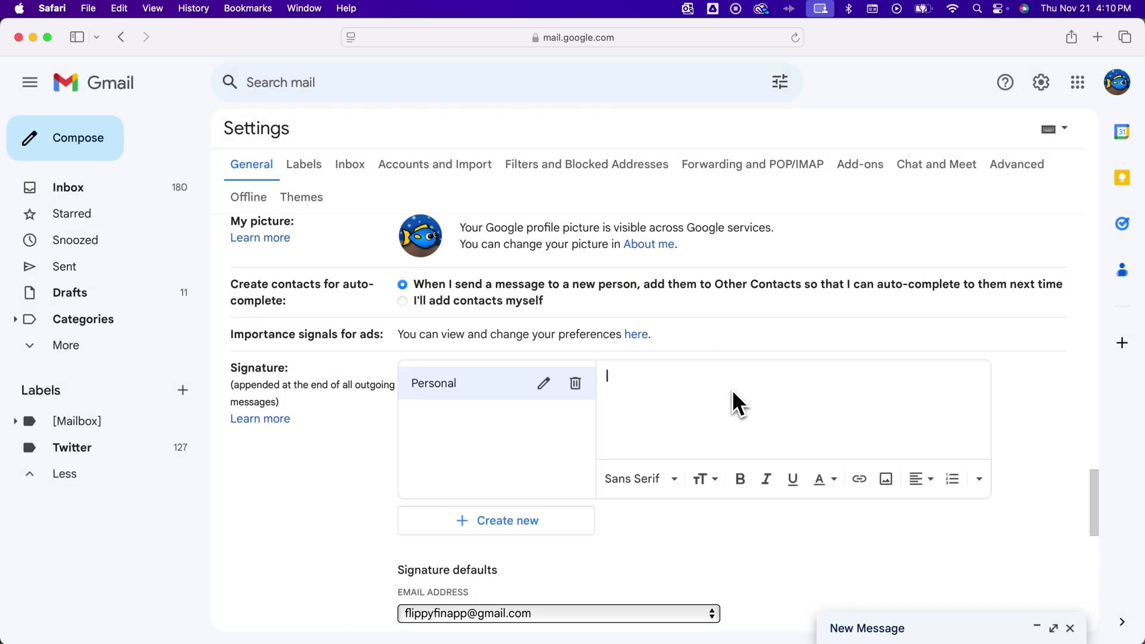
Enter the sender's name in the Personal signature editor and make it bold
text(Spencer)
double_click(633, 376)
click(740, 479)
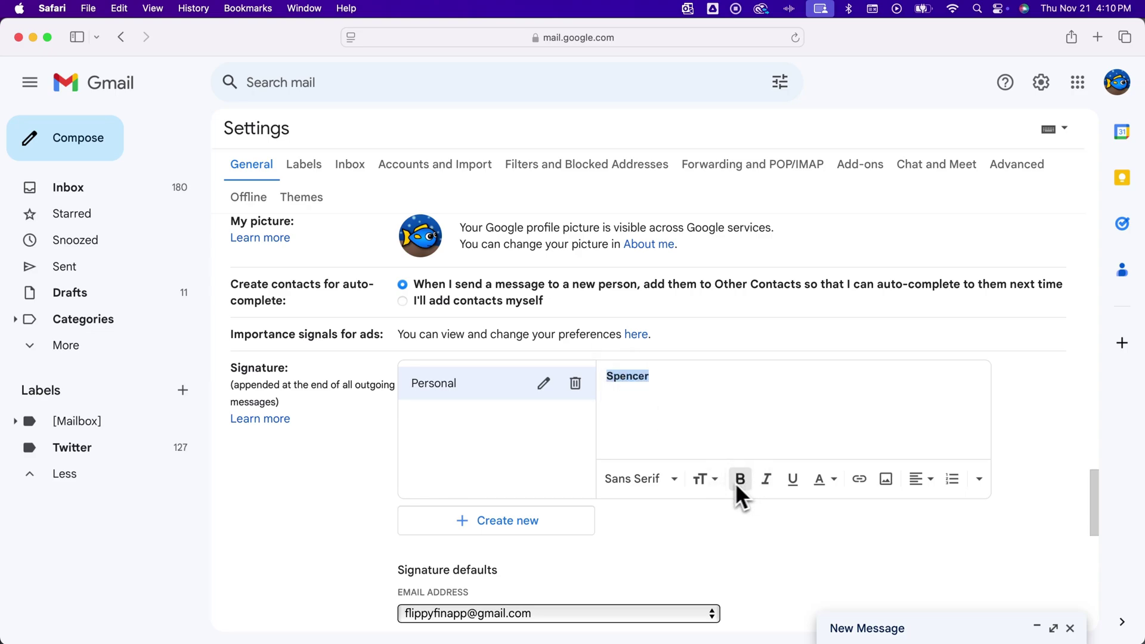
click(713, 480)
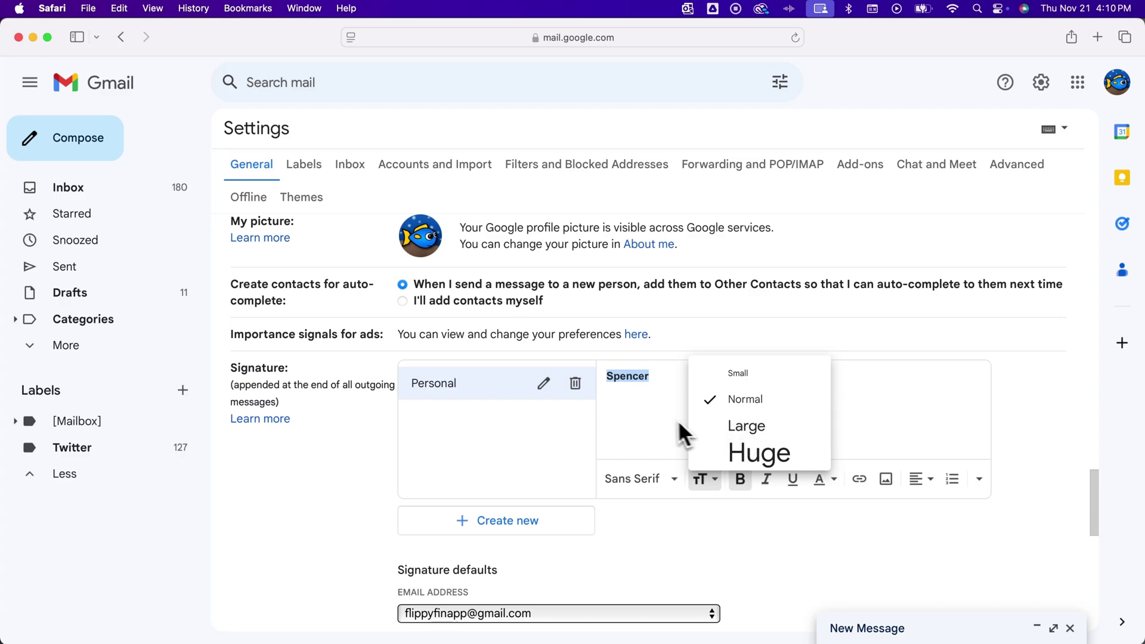
click(640, 413)
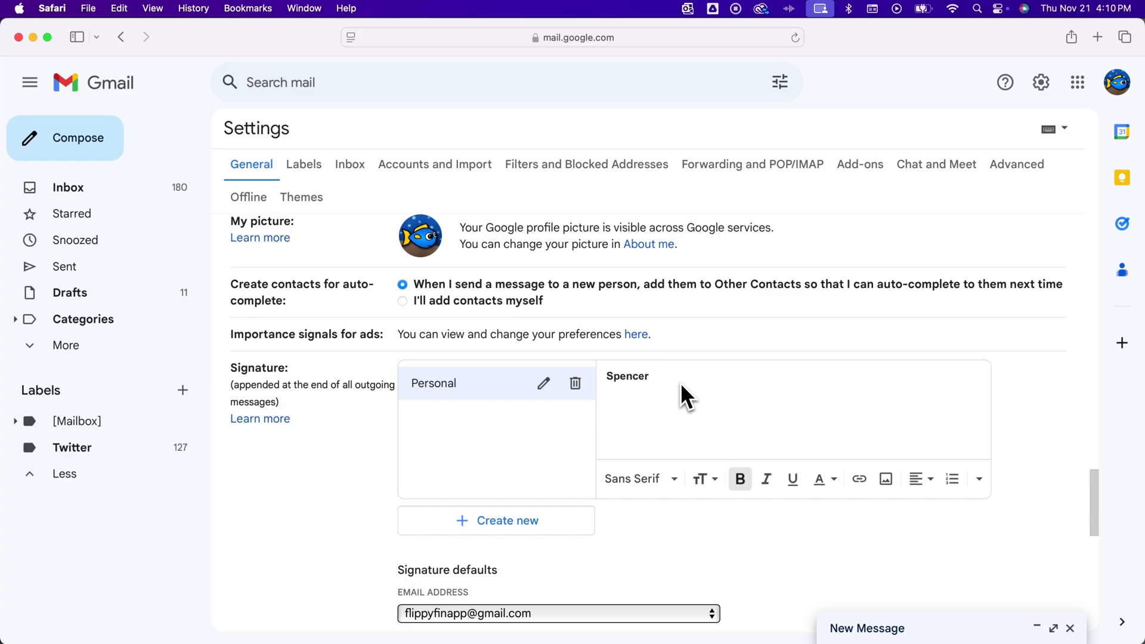
key(super+c)
click(694, 381)
For the main address, set Personal as the default for new emails and replies/forwards
scroll(690, 412, down, 5)
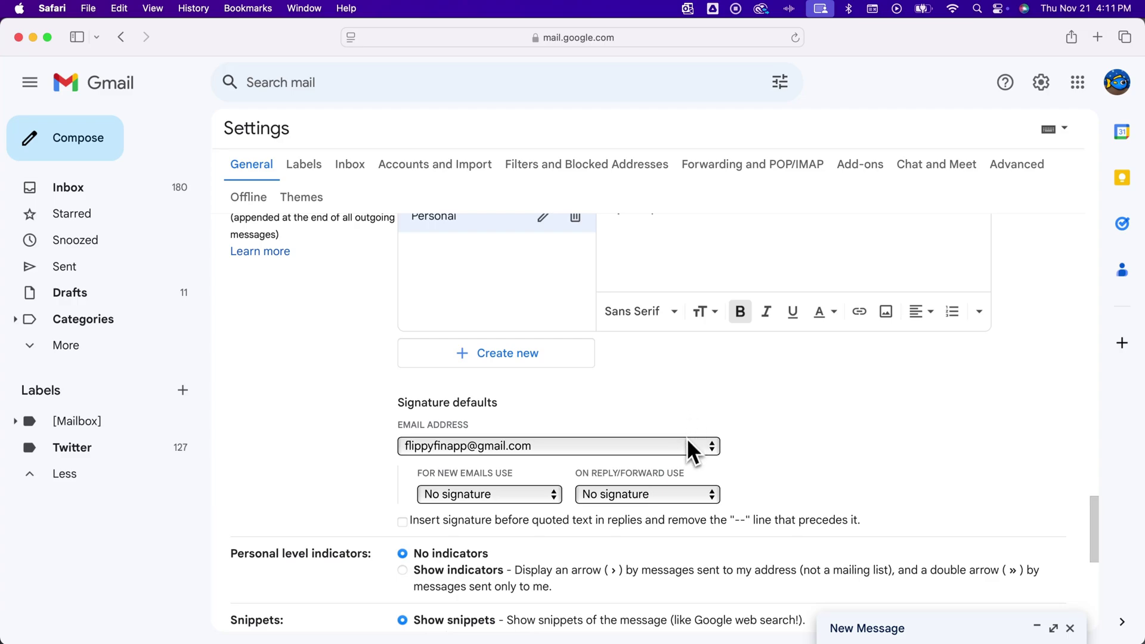
click(682, 445)
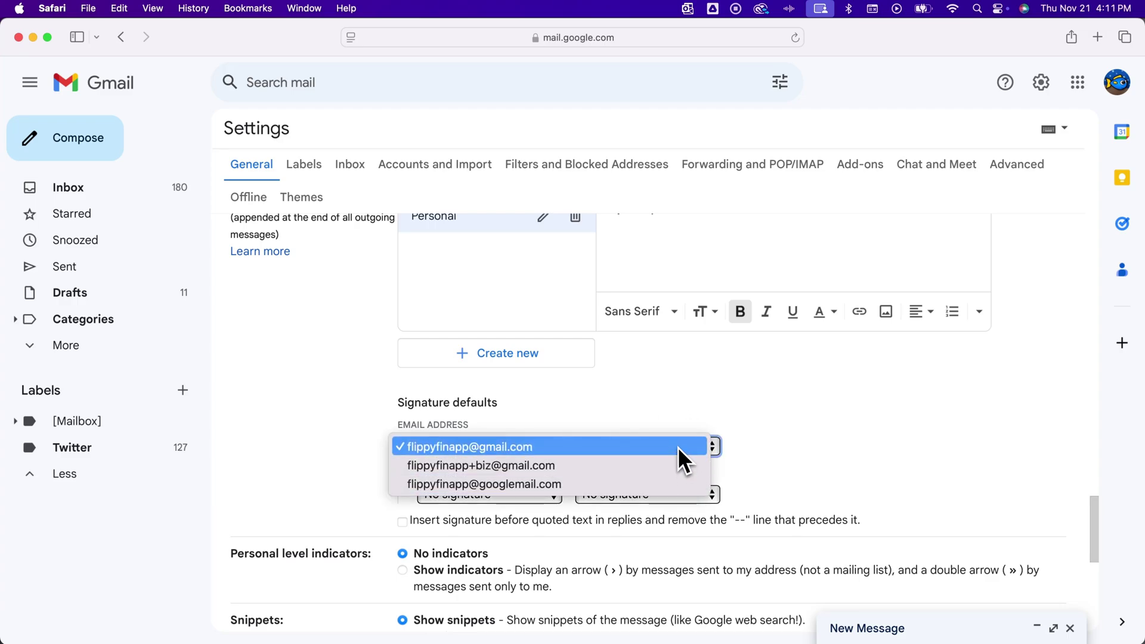
click(661, 447)
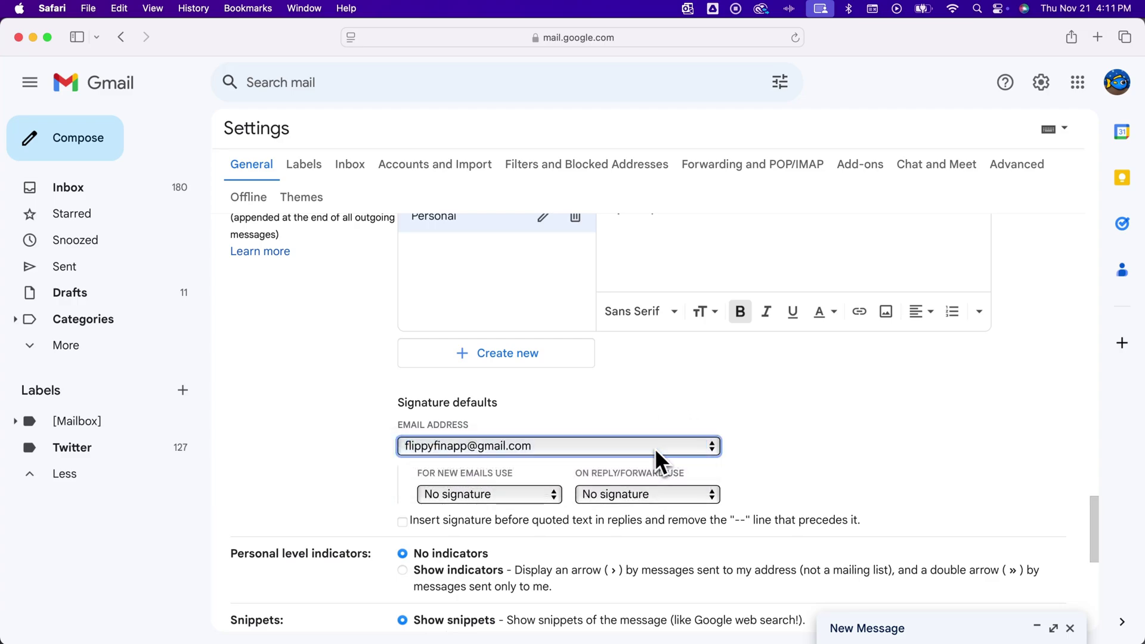
click(533, 496)
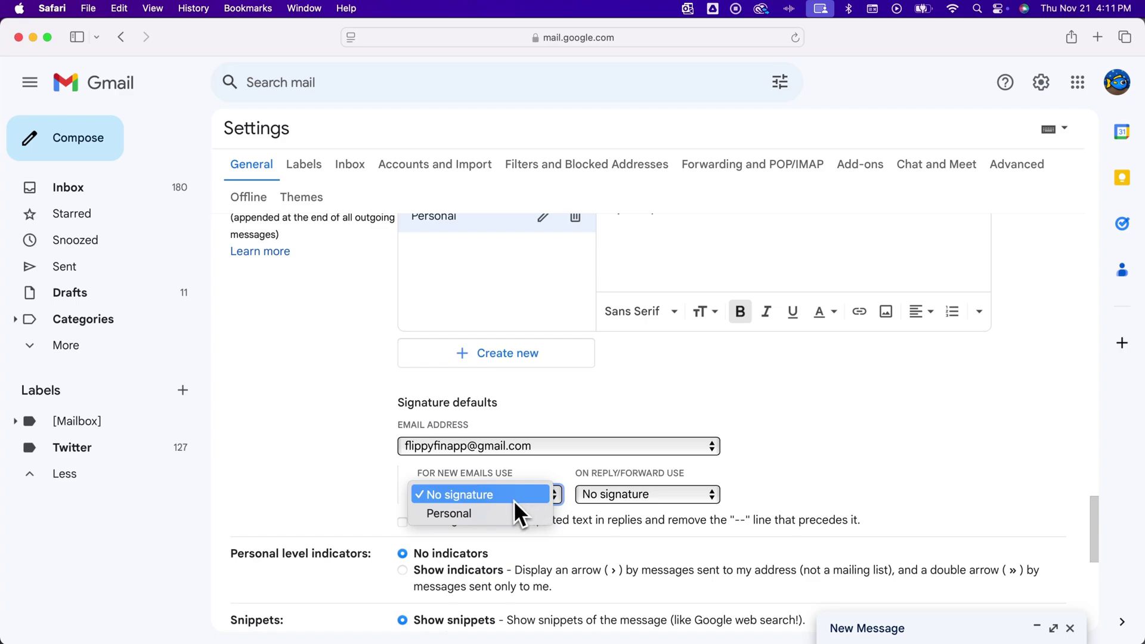
click(506, 513)
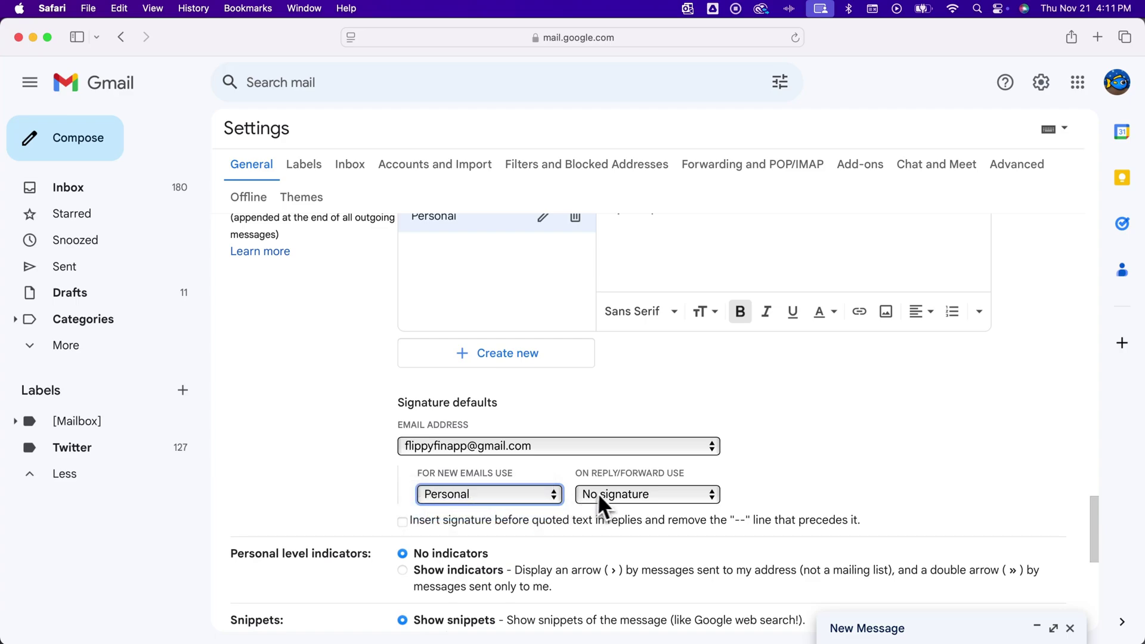
click(611, 504)
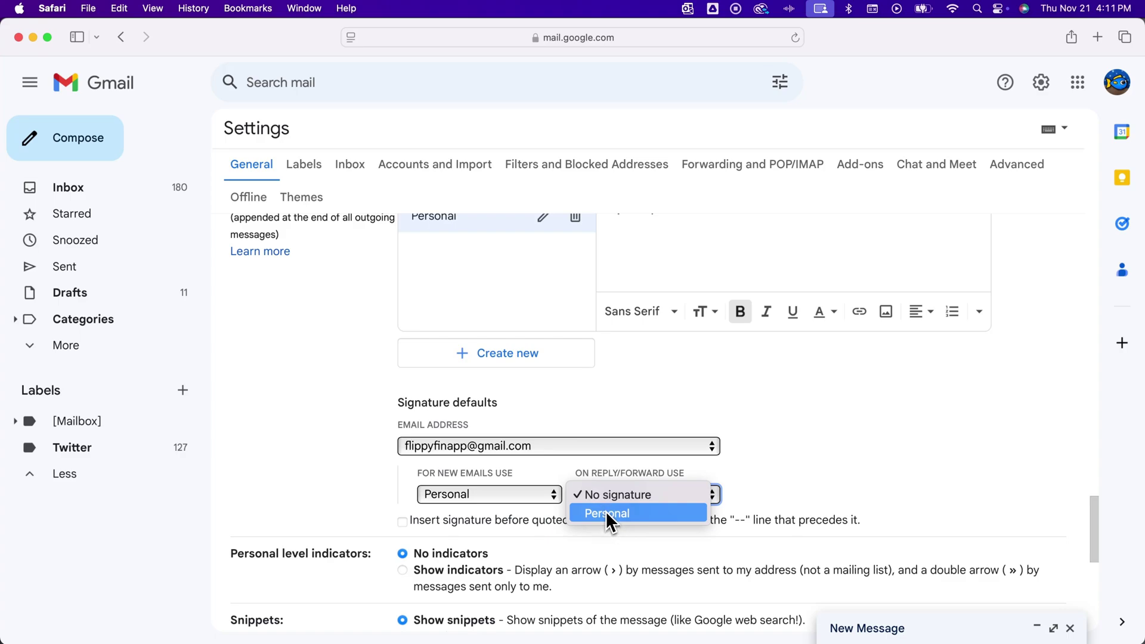
click(606, 513)
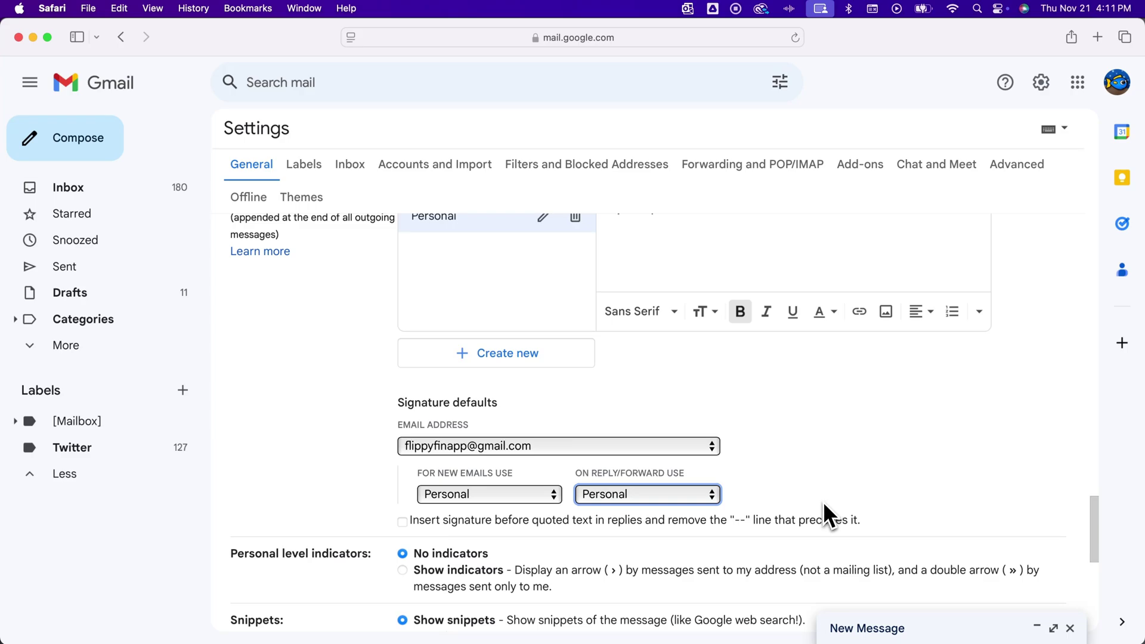
Save the settings, then expand the draft and check its signature menu, which still shows no signature
scroll(806, 475, down, 10)
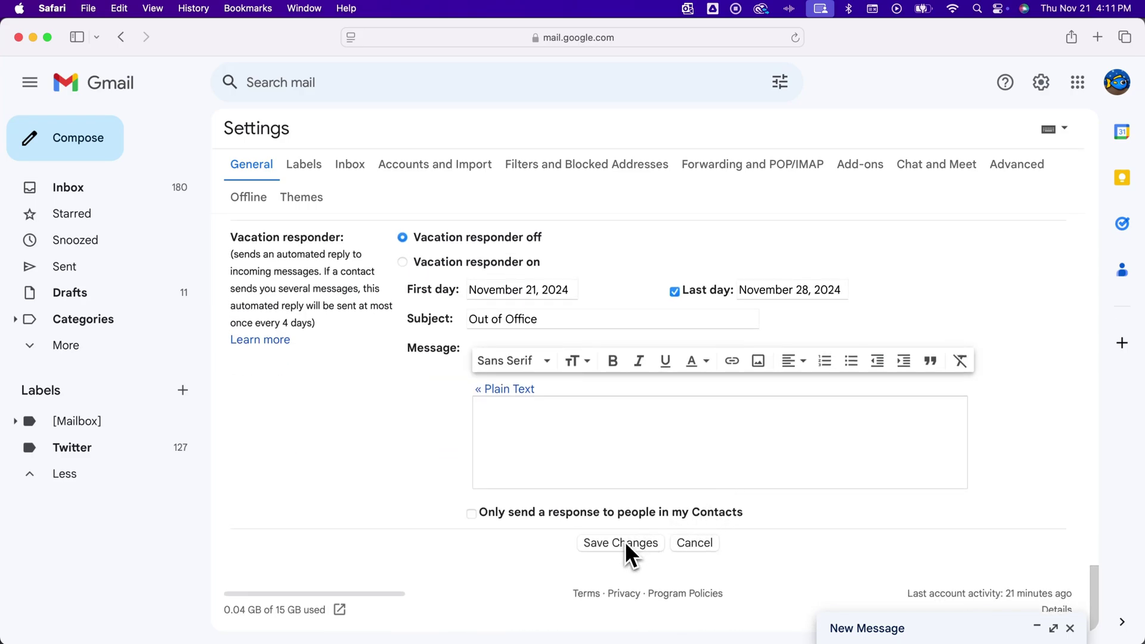
click(624, 542)
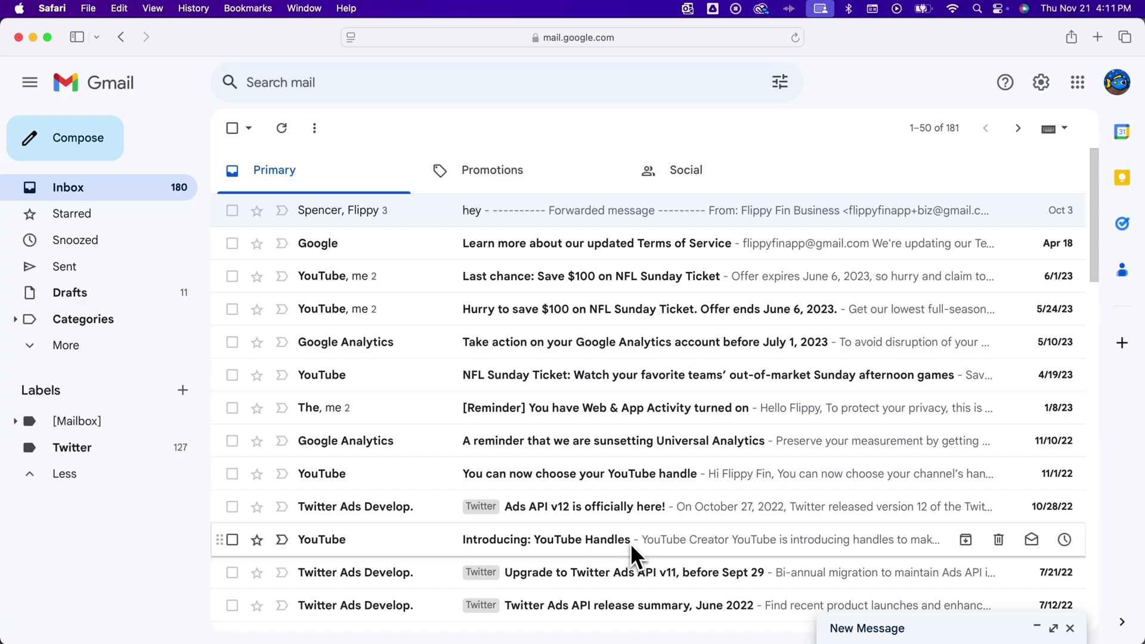
click(912, 628)
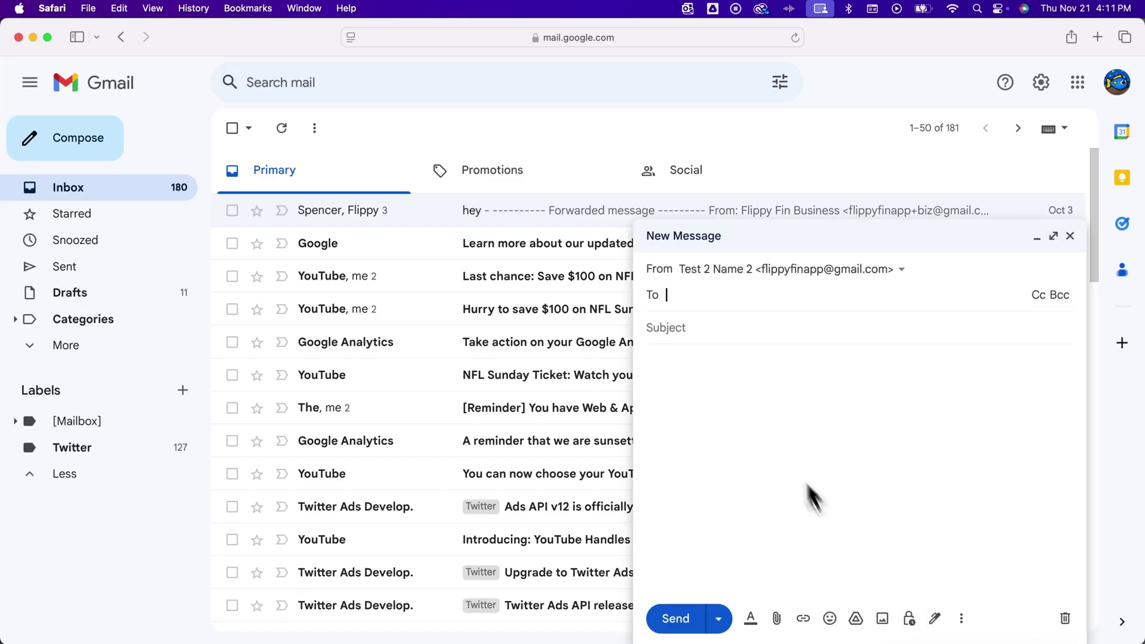
click(935, 618)
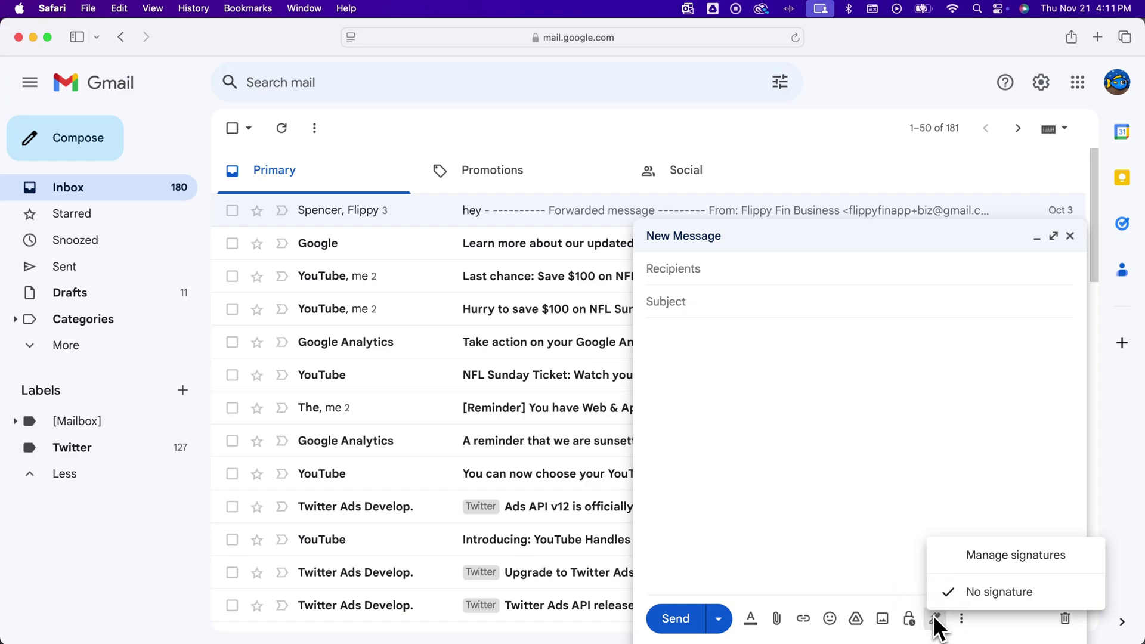
click(897, 549)
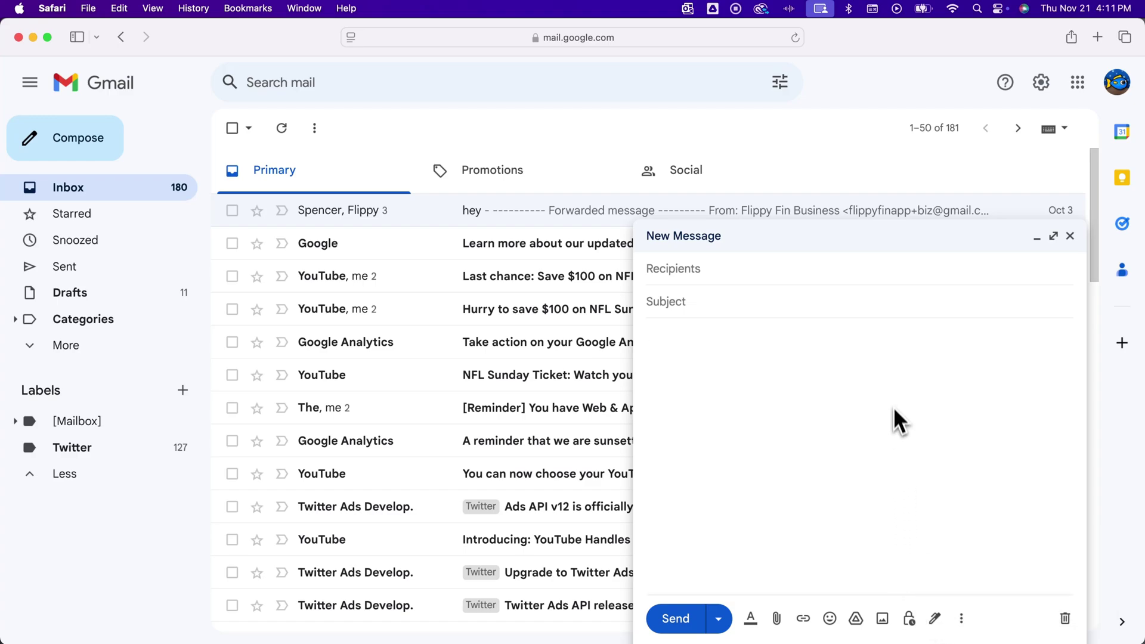
Reload Gmail and start a new message carrying the Personal signature
key(super+r)
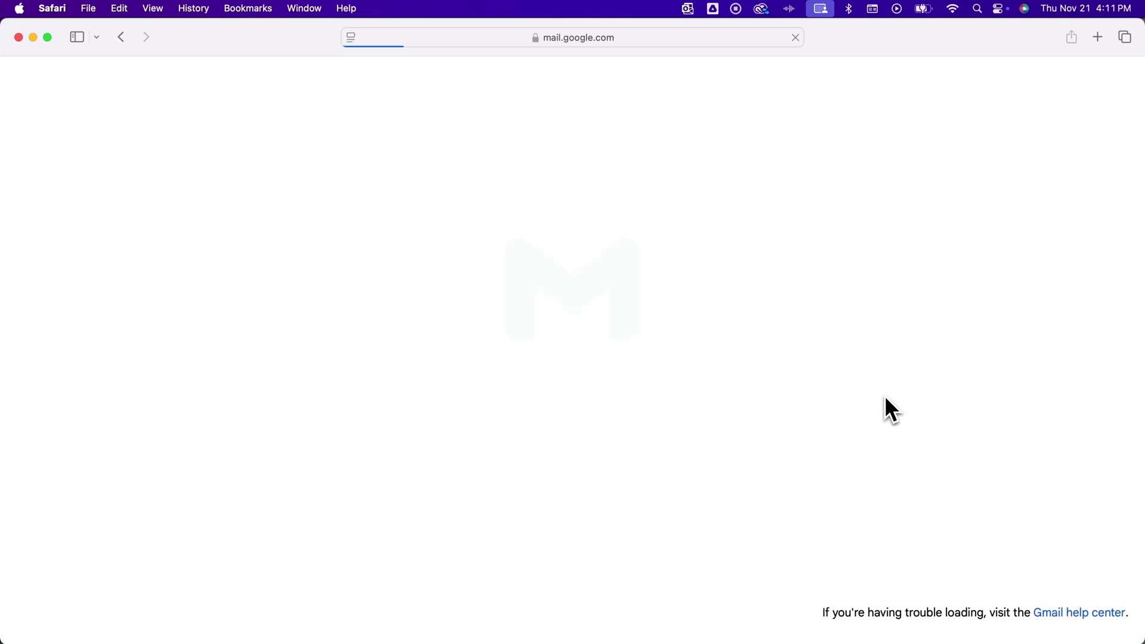
click(83, 146)
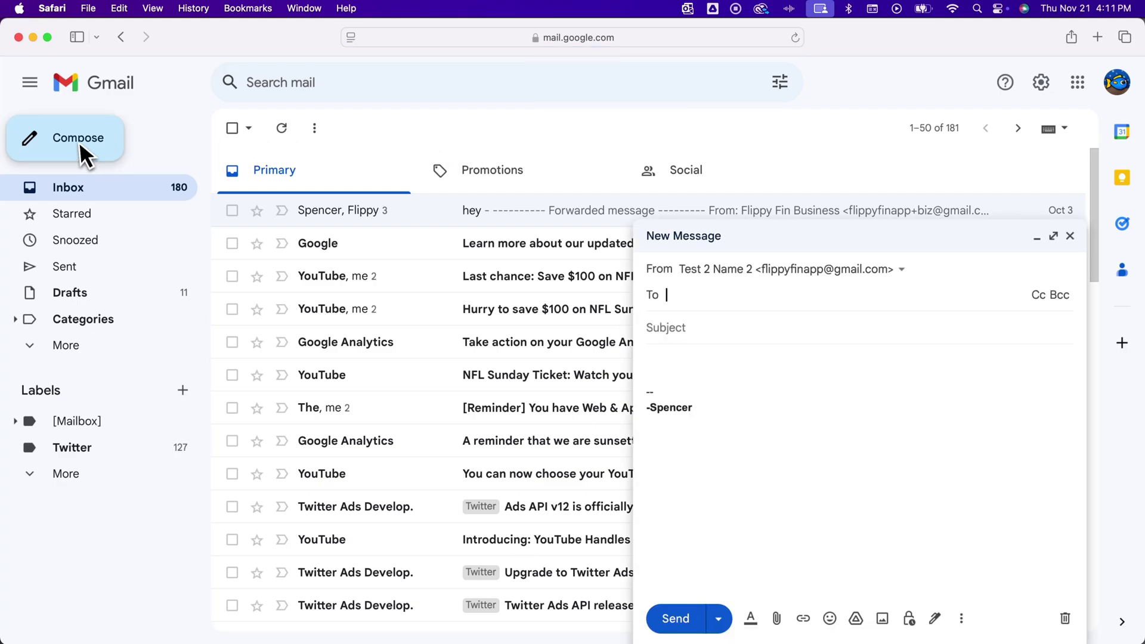
click(673, 410)
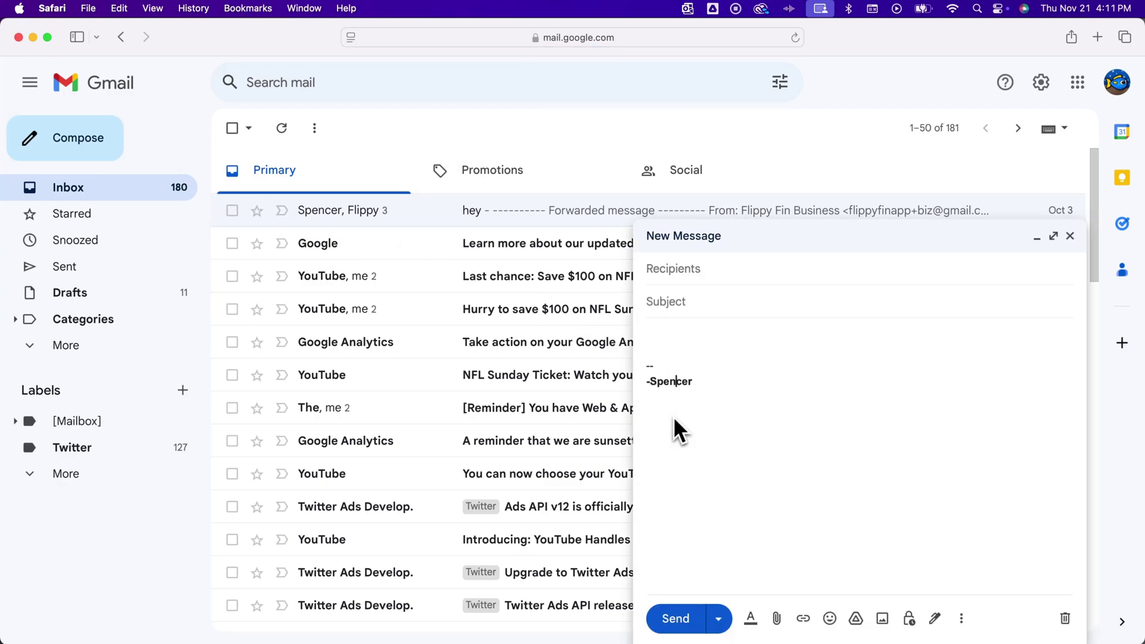
drag(648, 378, 645, 373)
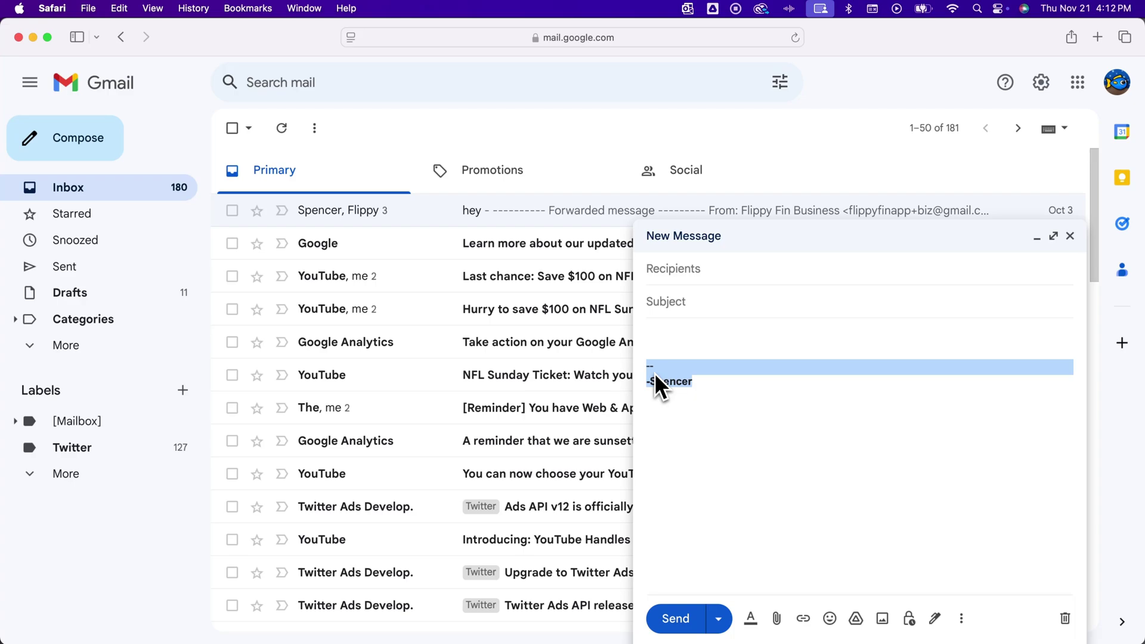
click(686, 400)
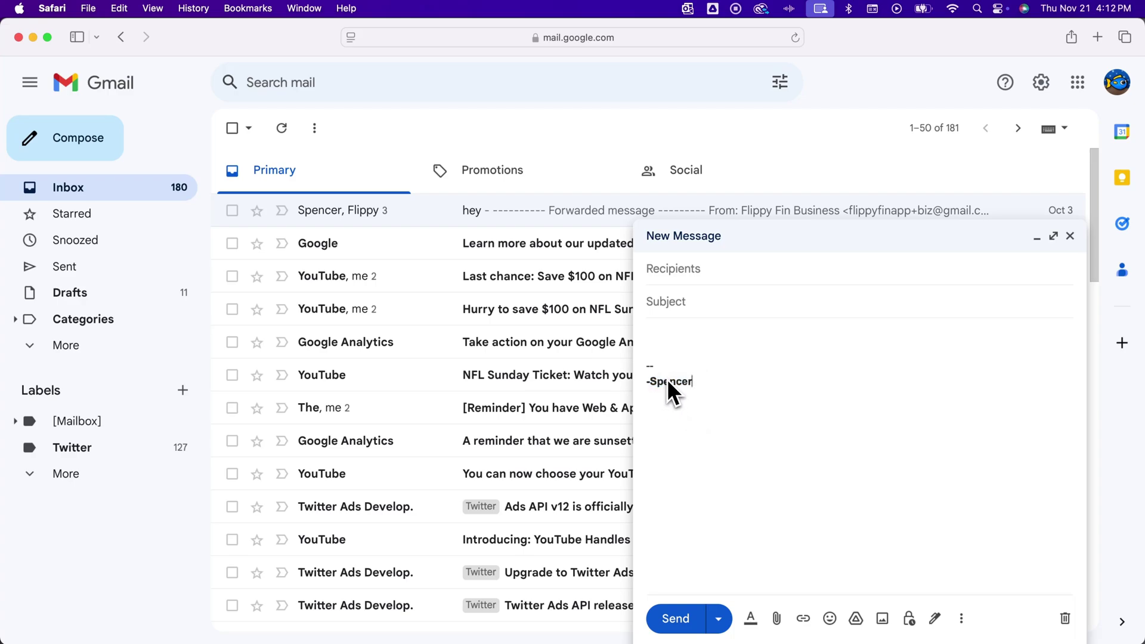
Remove the signature from the draft, then insert Personal again
click(937, 621)
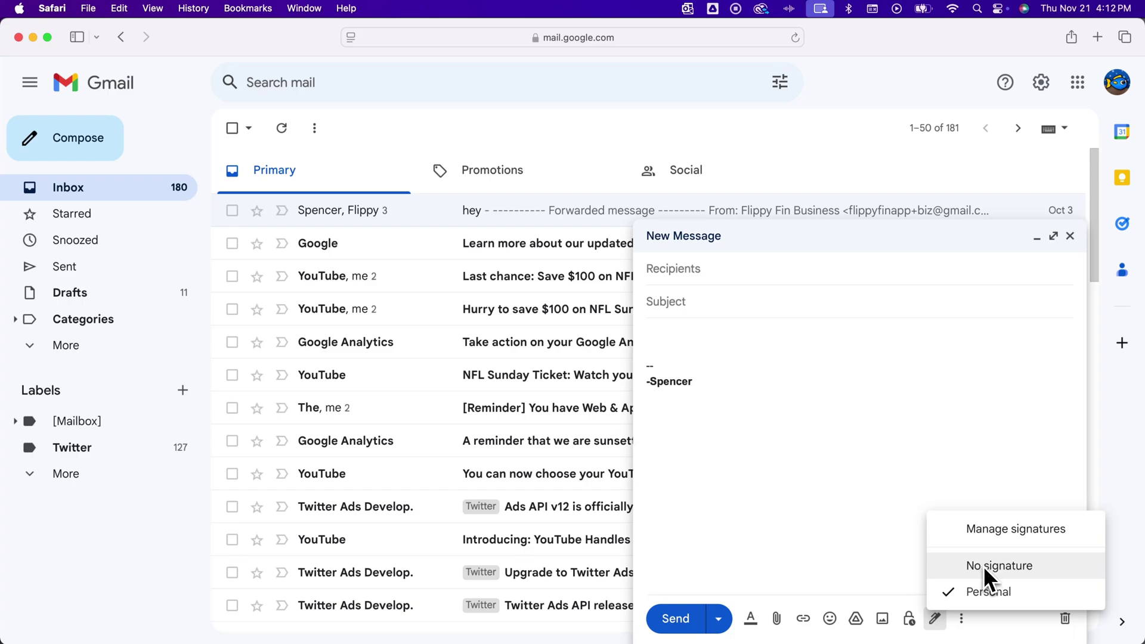
click(986, 577)
click(942, 621)
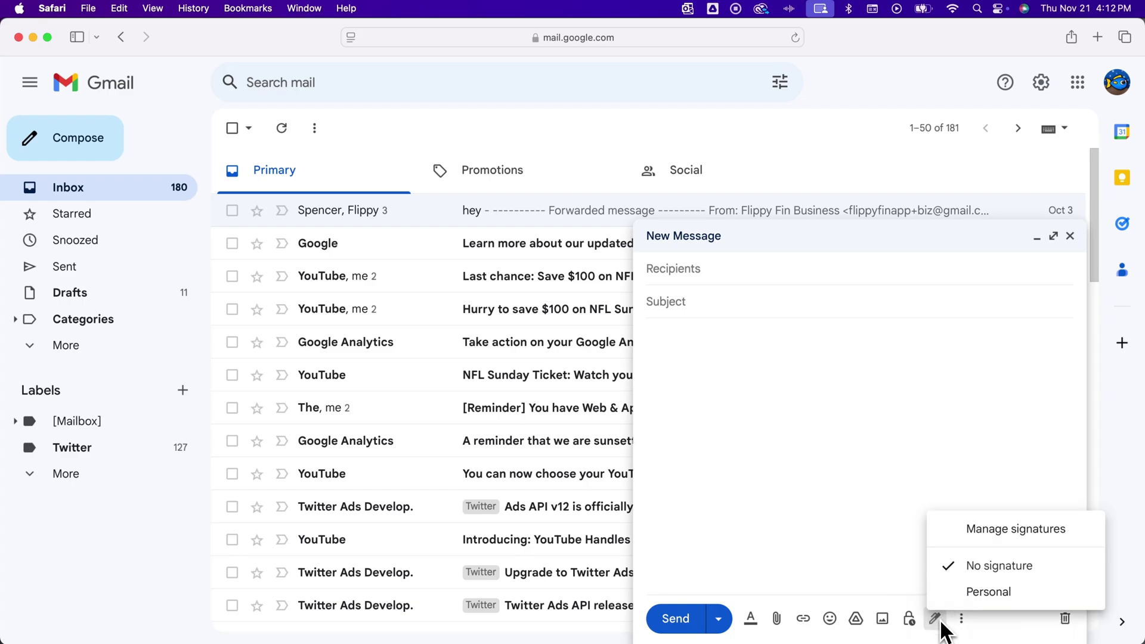
click(975, 592)
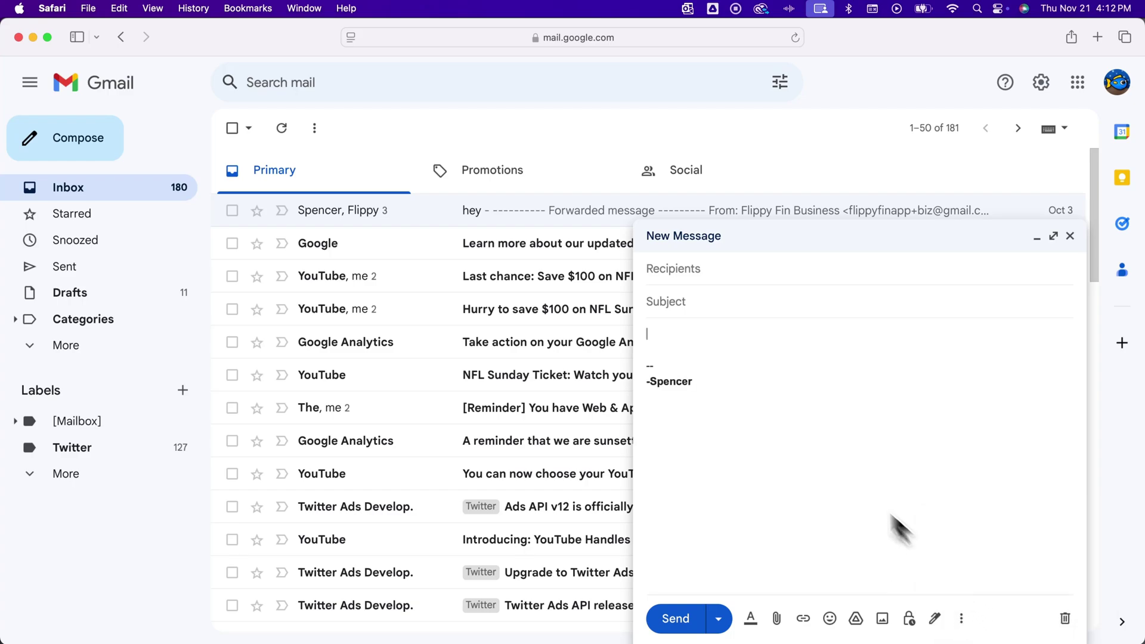